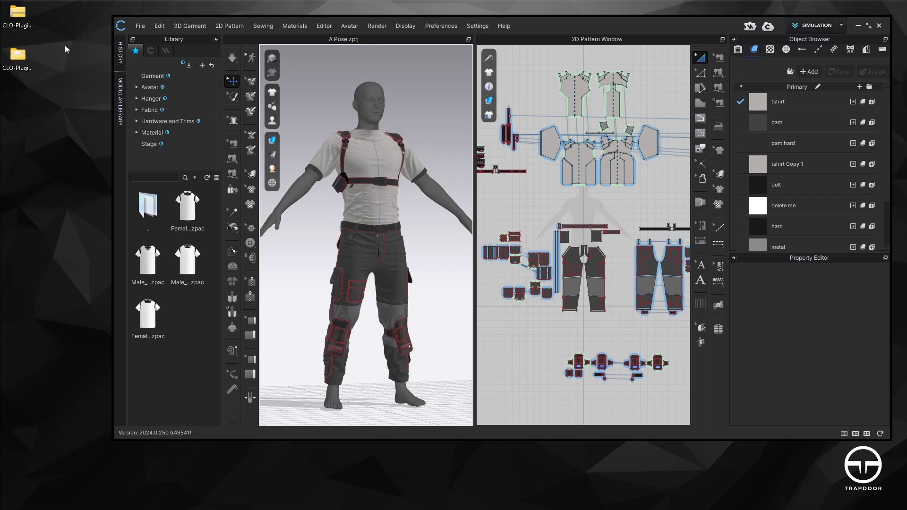
# Open User Settings to the CLO API plug-in registration page
pyautogui.click(32, 19)
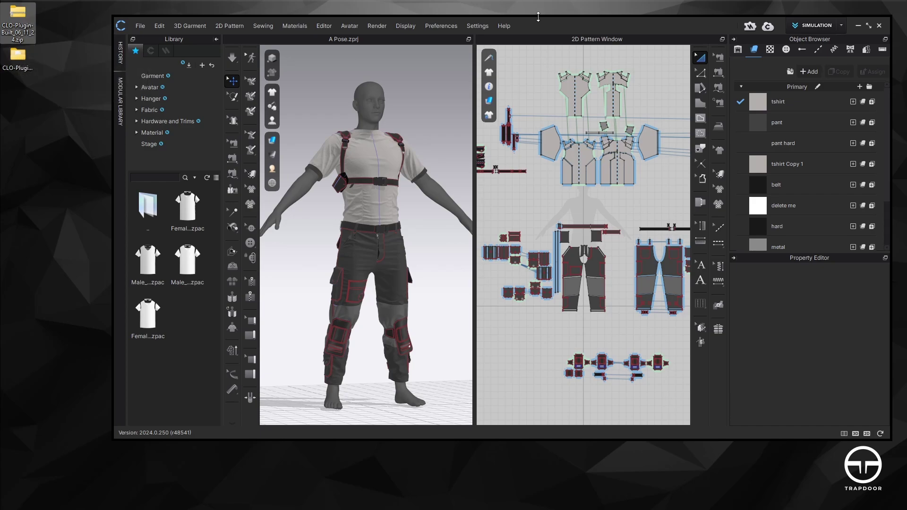
pyautogui.click(516, 26)
pyautogui.click(479, 26)
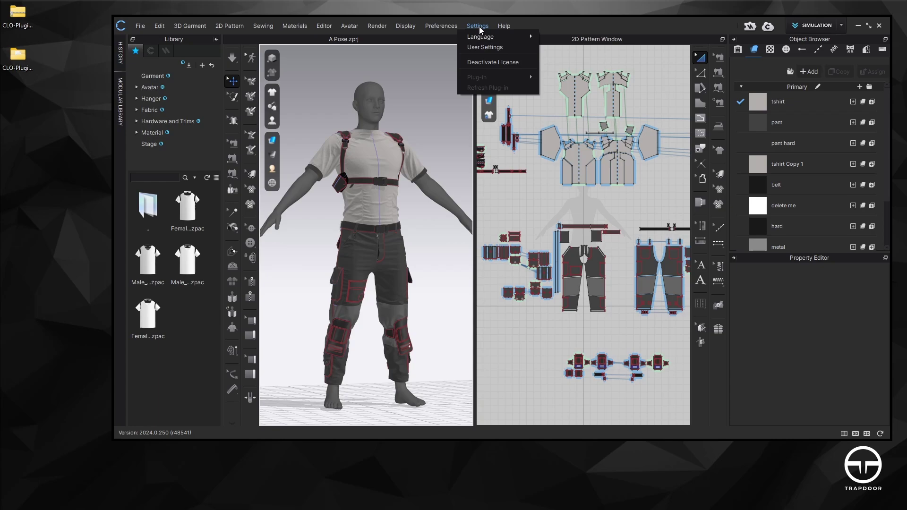
pyautogui.click(481, 52)
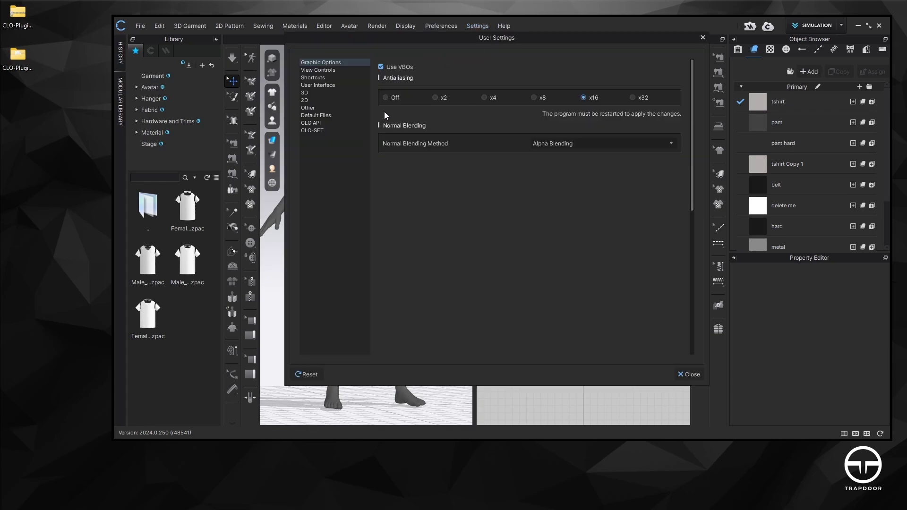
pyautogui.click(325, 123)
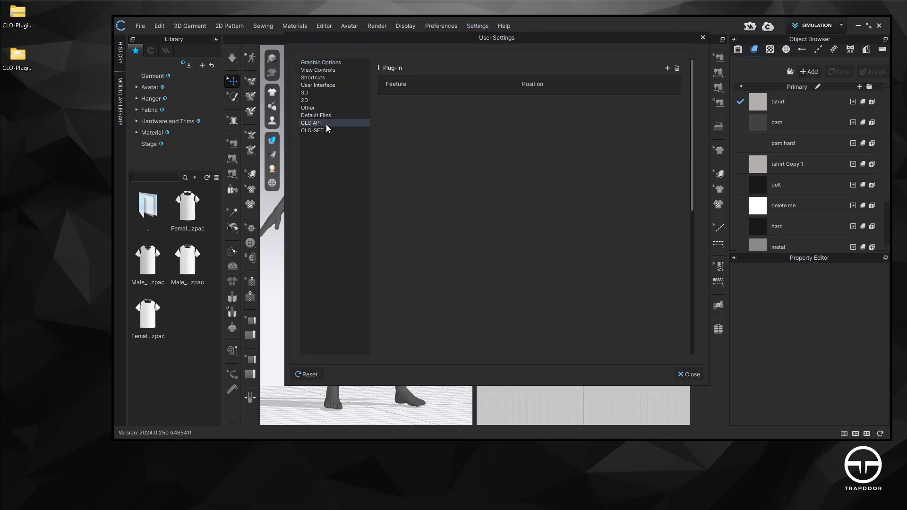
# Register StageCLOPlugin.dll as 'Stage Plugin (BETA)' and close User Settings
pyautogui.click(667, 68)
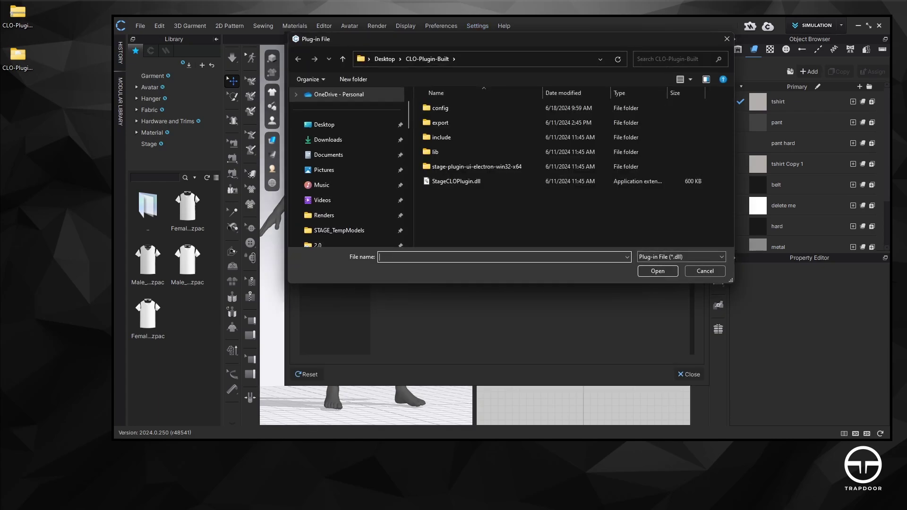
pyautogui.click(466, 182)
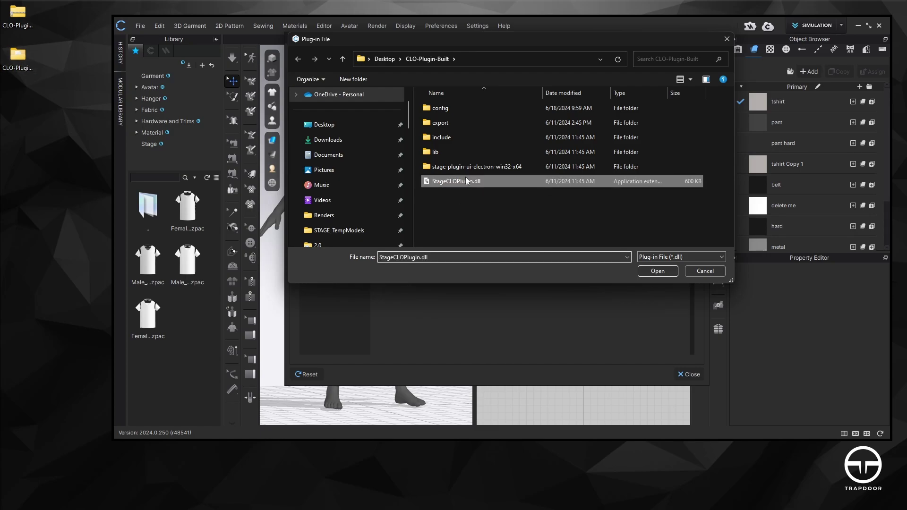
pyautogui.click(659, 272)
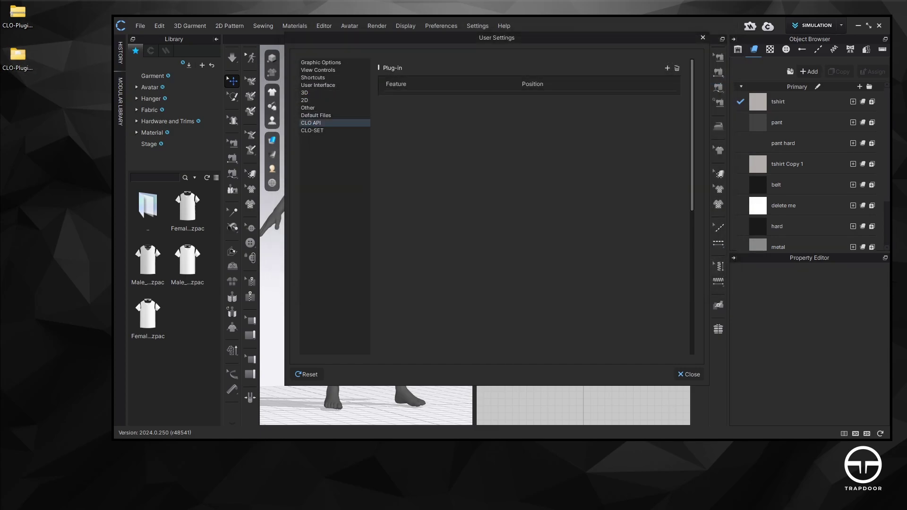
pyautogui.moveTo(411, 186); pyautogui.dragTo(514, 187)
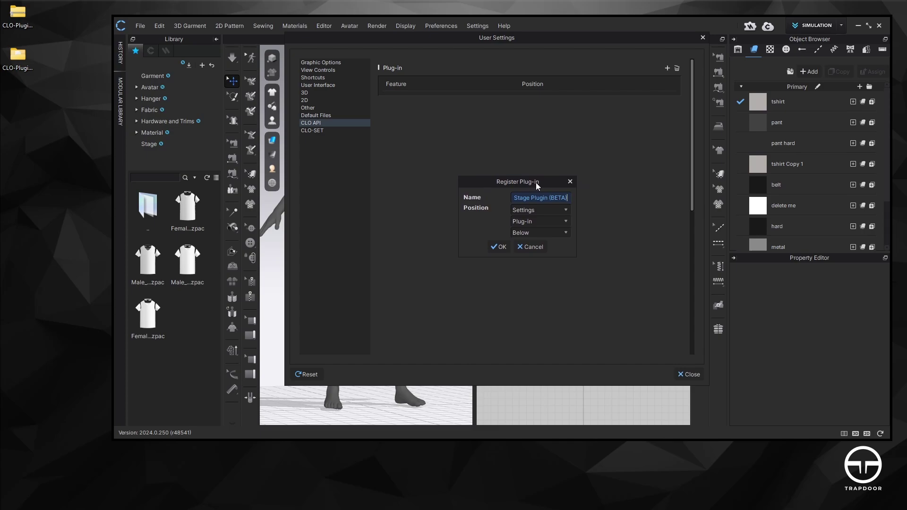
pyautogui.click(501, 247)
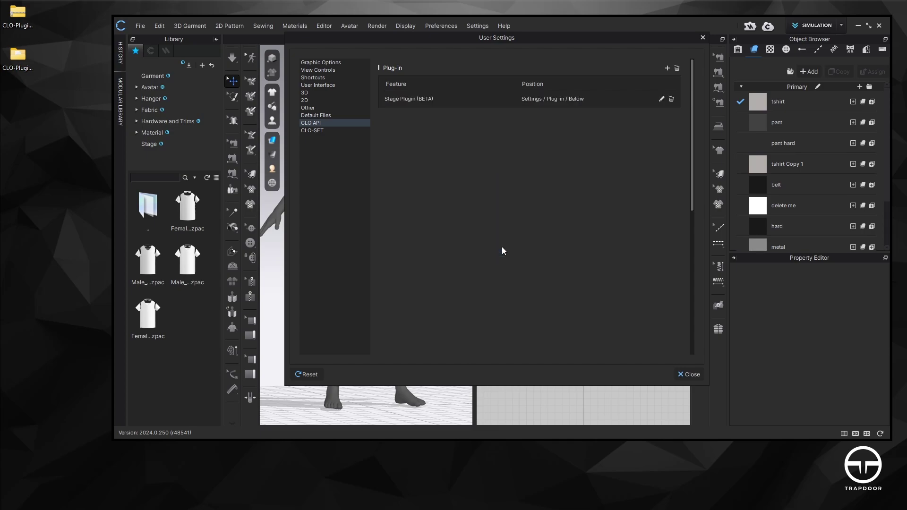
pyautogui.click(702, 38)
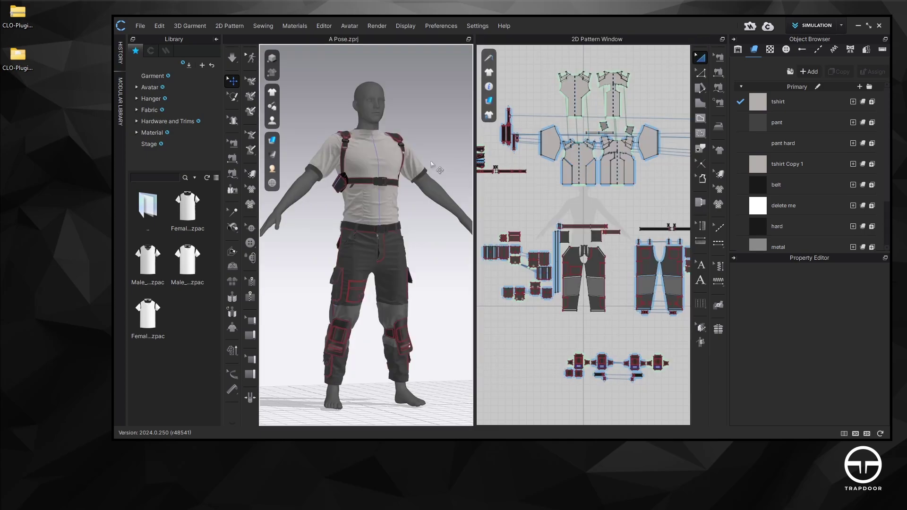
# Launch Stage Plugin (BETA) from the Plug-in menu and move its window into place
pyautogui.click(479, 26)
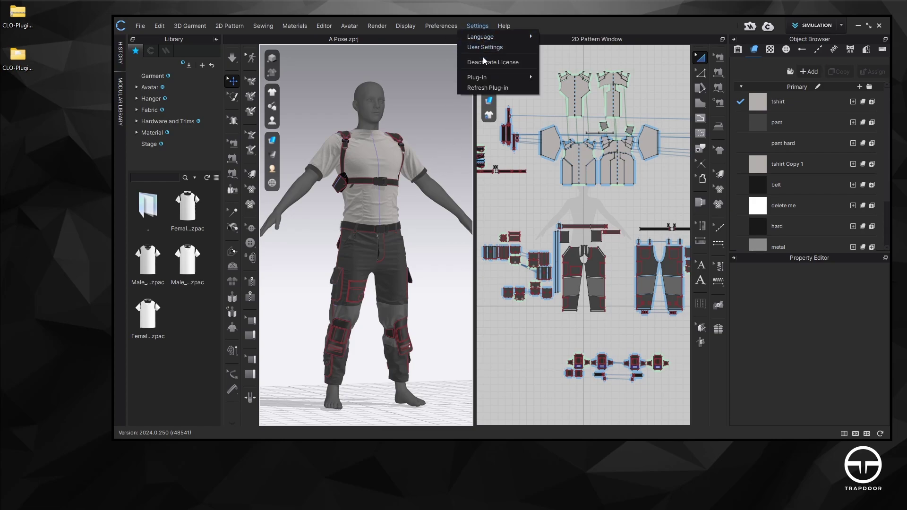
pyautogui.moveTo(517, 75)
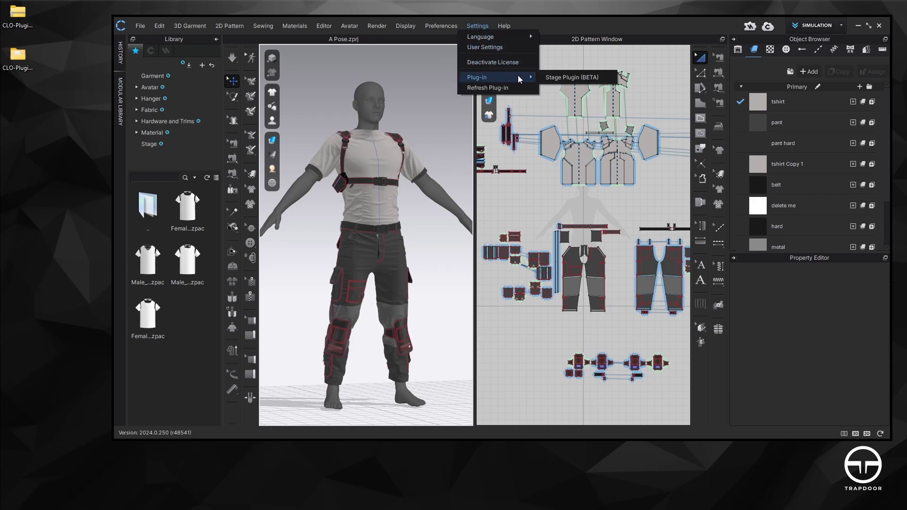
pyautogui.click(559, 77)
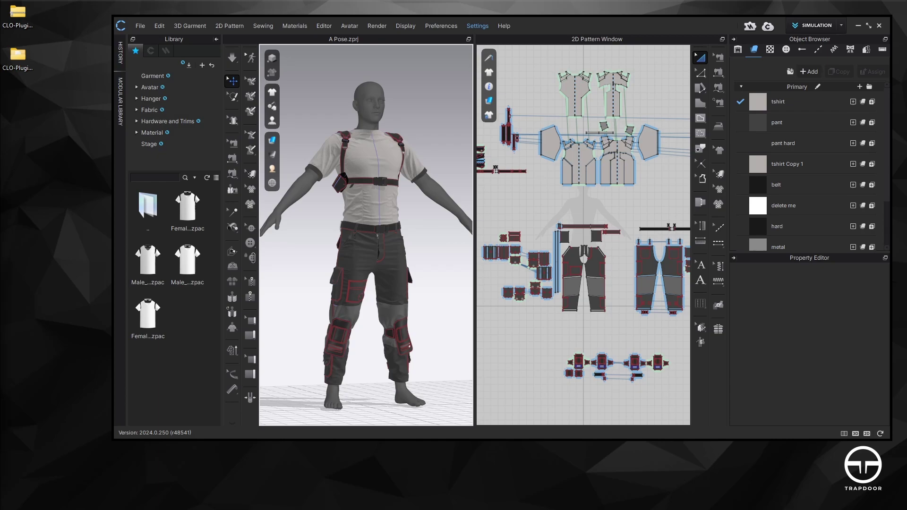
pyautogui.moveTo(406, 57); pyautogui.dragTo(532, 63)
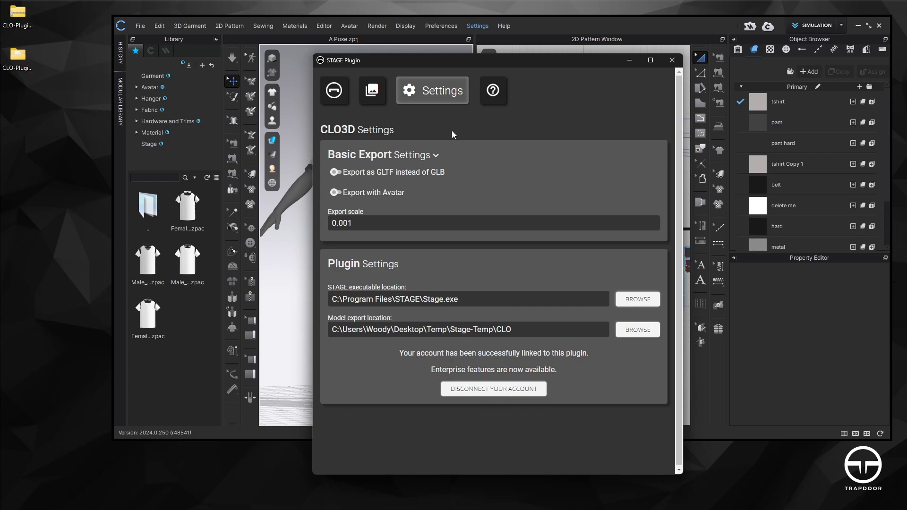
# Disconnect the STAGE account, then log back in with the account email and password
pyautogui.click(507, 389)
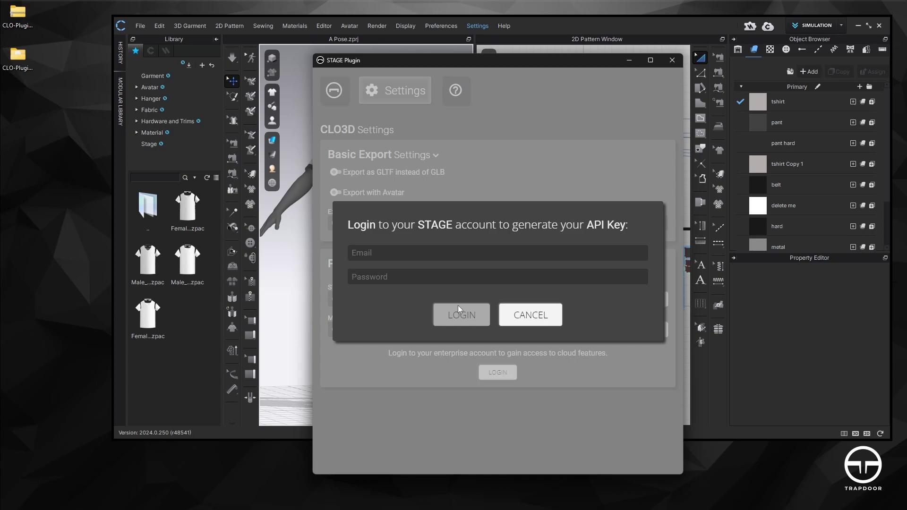
pyautogui.click(529, 319)
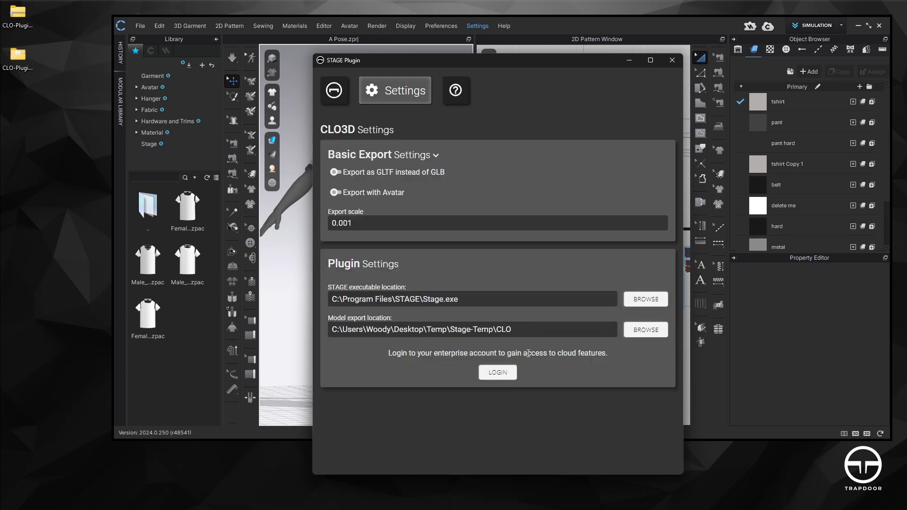
pyautogui.click(505, 373)
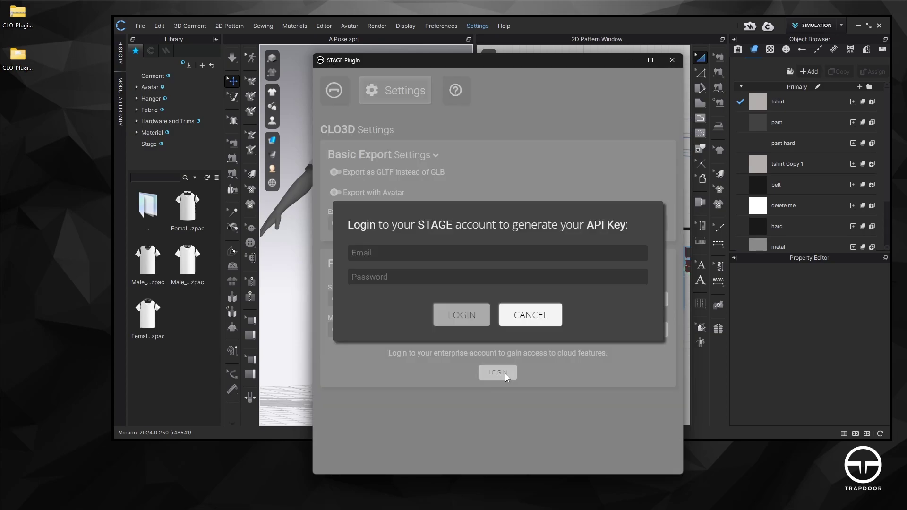
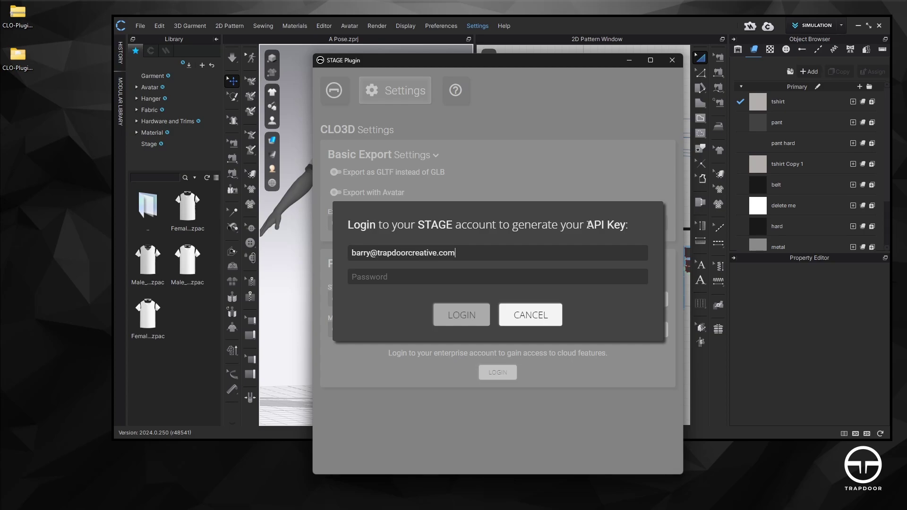
pyautogui.write('***')
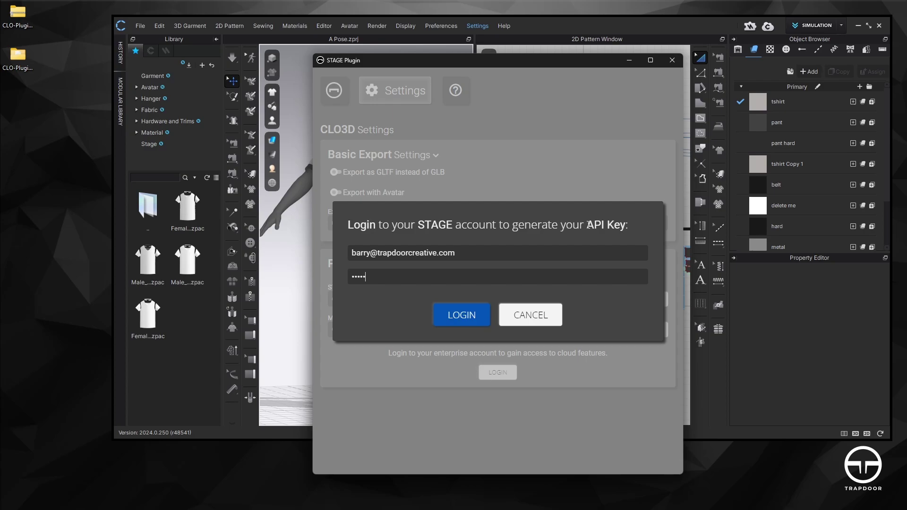
pyautogui.write('**')
pyautogui.click(461, 315)
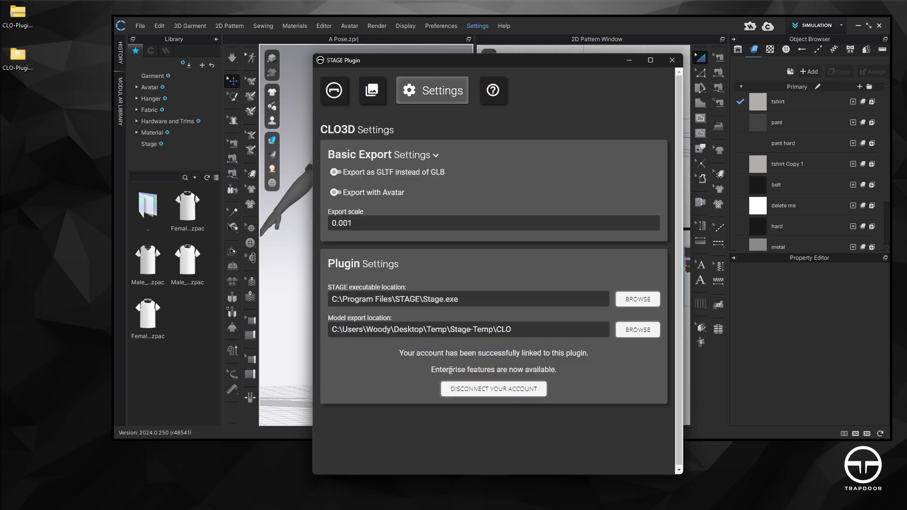
# Check the Settings tab and end on the Open page with export scale 0.001
pyautogui.click(343, 97)
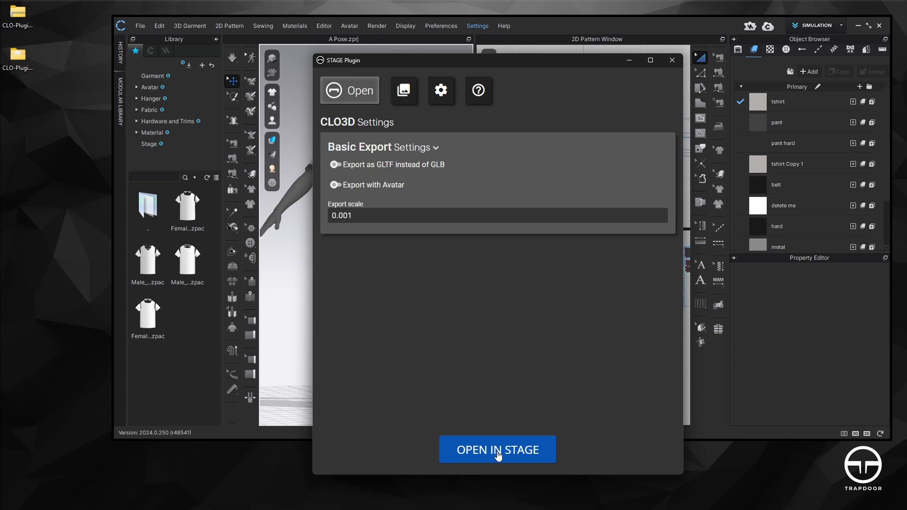
pyautogui.click(454, 90)
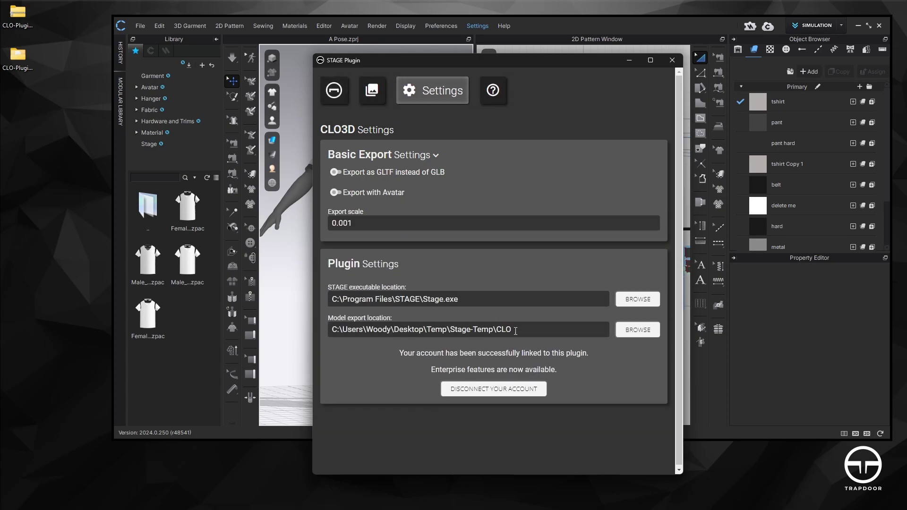
pyautogui.click(350, 95)
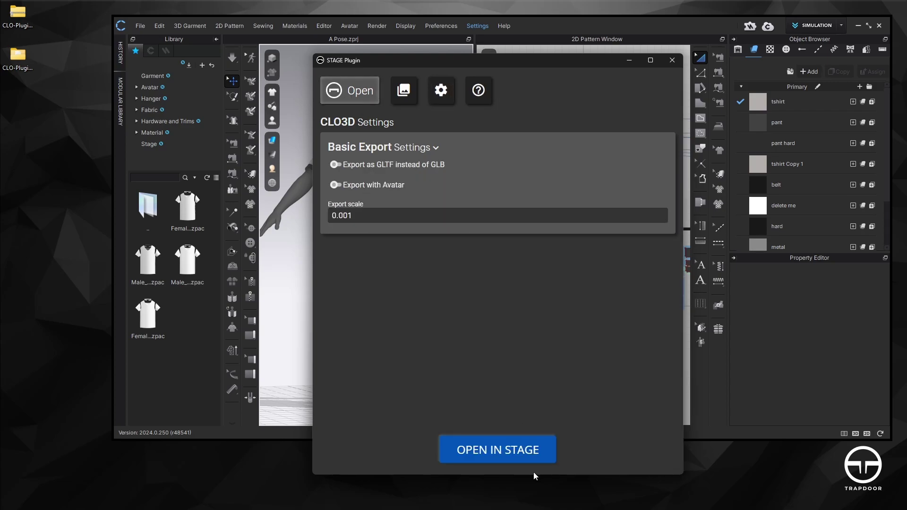
# Export the A Pose outfit to Stage with OPEN IN STAGE
pyautogui.click(501, 456)
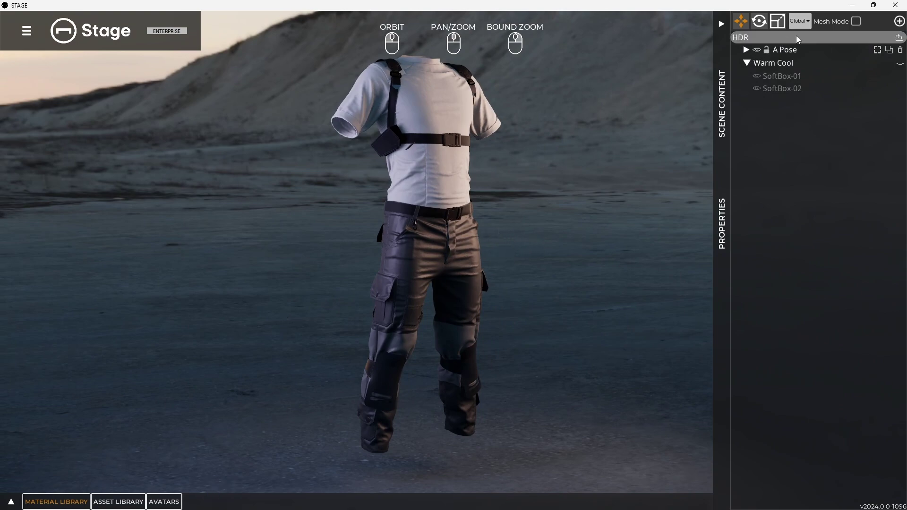
# Close Stage once the A Pose outfit loads in the desert Warm Cool scene
pyautogui.click(894, 6)
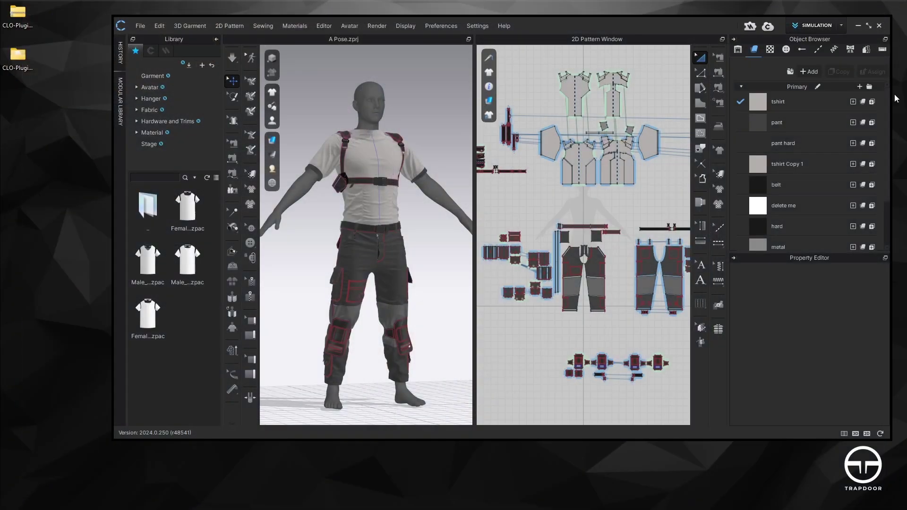
# Relaunch the STAGE Plugin, shift its window right, and show its Render page
pyautogui.click(477, 24)
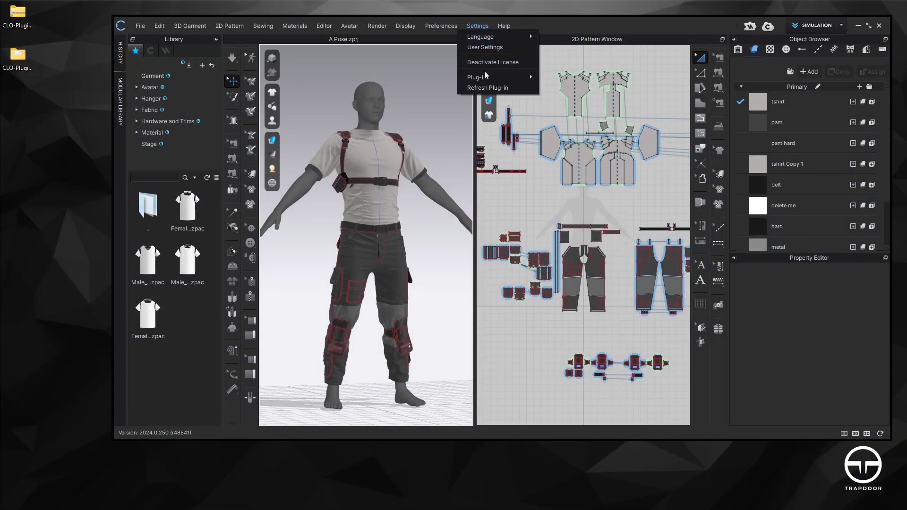
pyautogui.click(489, 79)
pyautogui.click(477, 25)
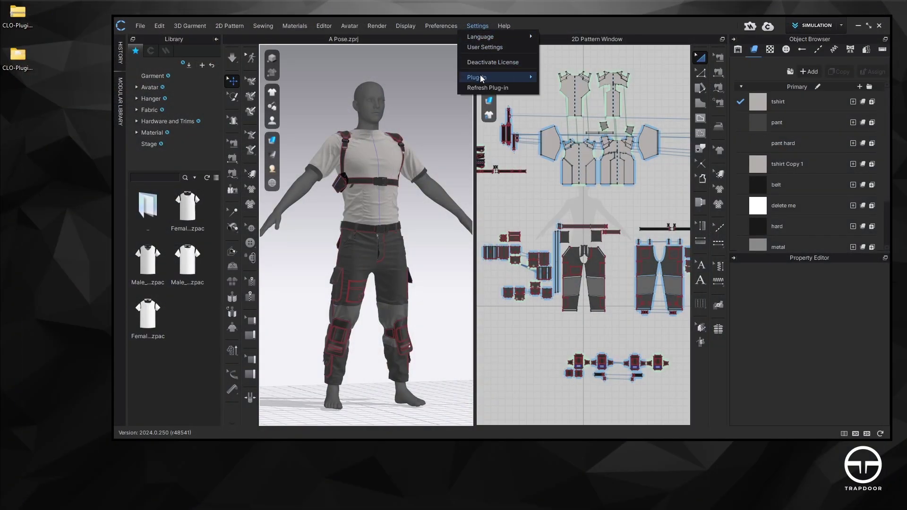
pyautogui.click(569, 77)
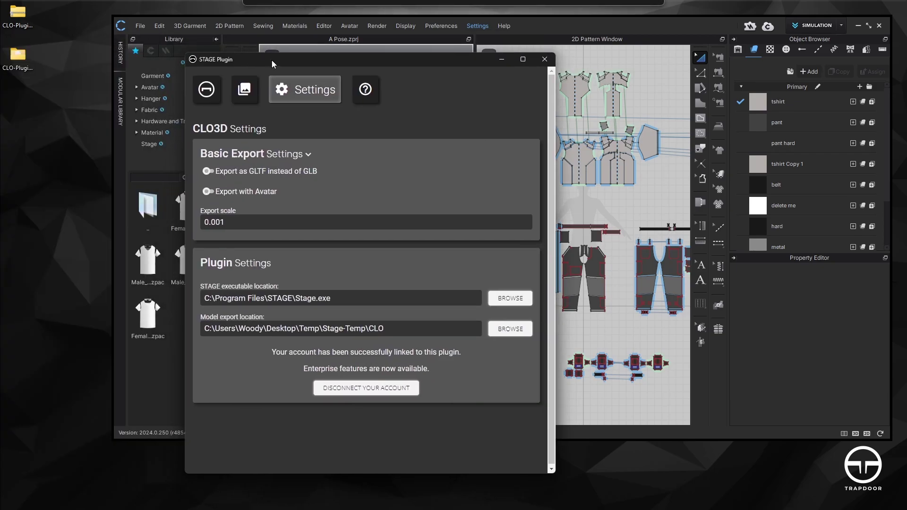
pyautogui.moveTo(272, 58); pyautogui.dragTo(417, 49)
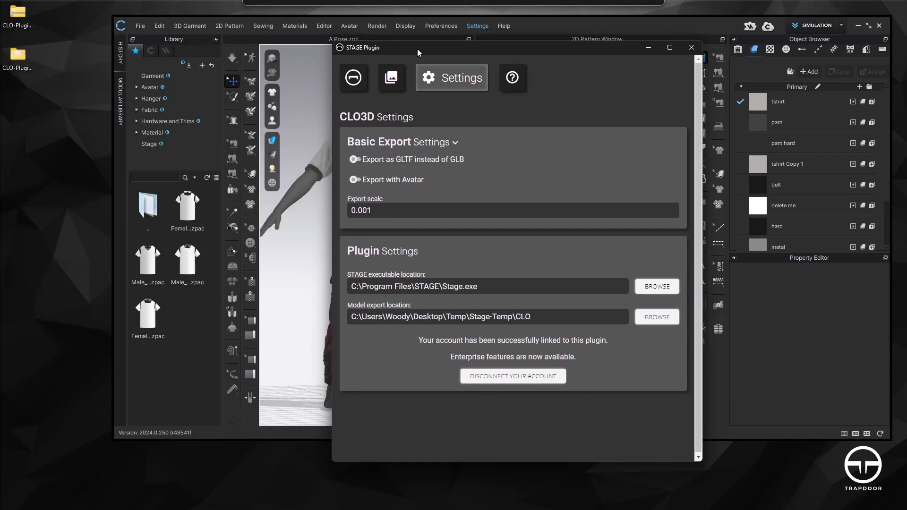
pyautogui.click(410, 84)
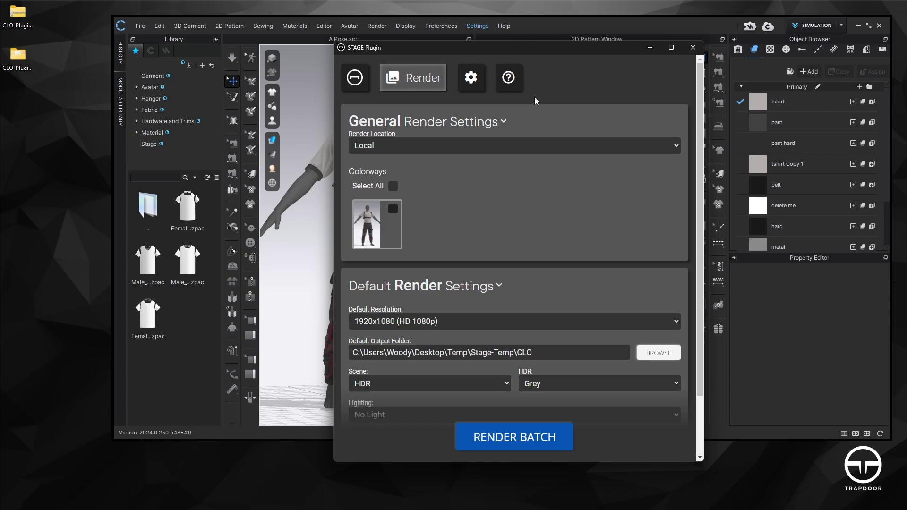
# Set the render location to Local after briefly trying Cloud
pyautogui.click(460, 147)
pyautogui.click(457, 145)
pyautogui.click(458, 168)
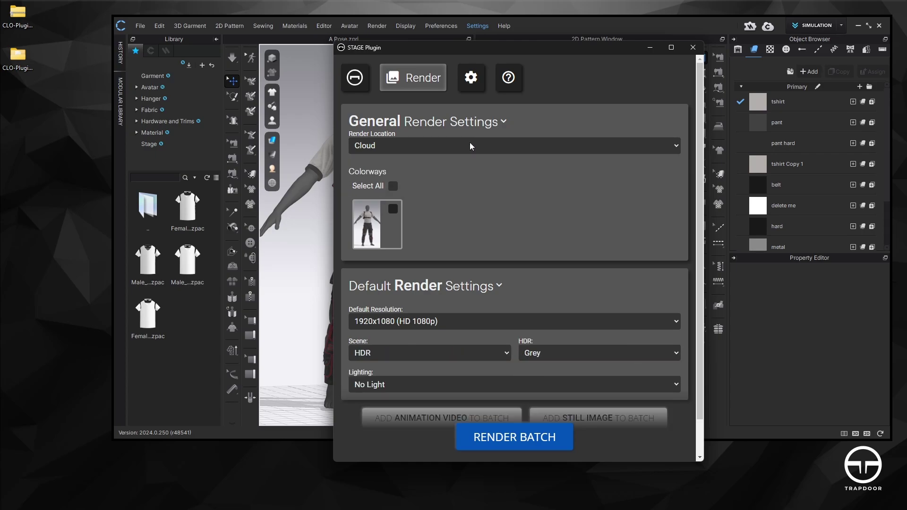
pyautogui.click(469, 143)
pyautogui.click(451, 170)
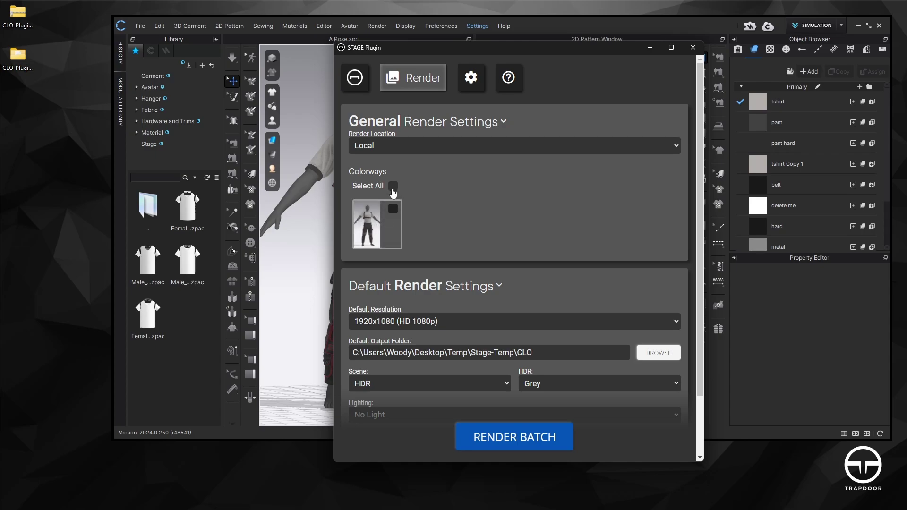
# Set a custom output resolution of 1500 x 1500
pyautogui.scroll(-2, 503, 249)
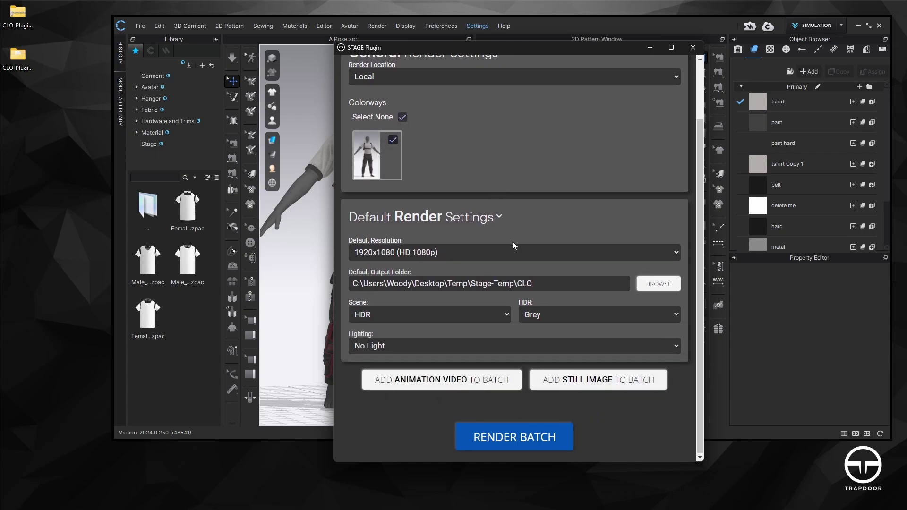
pyautogui.click(674, 254)
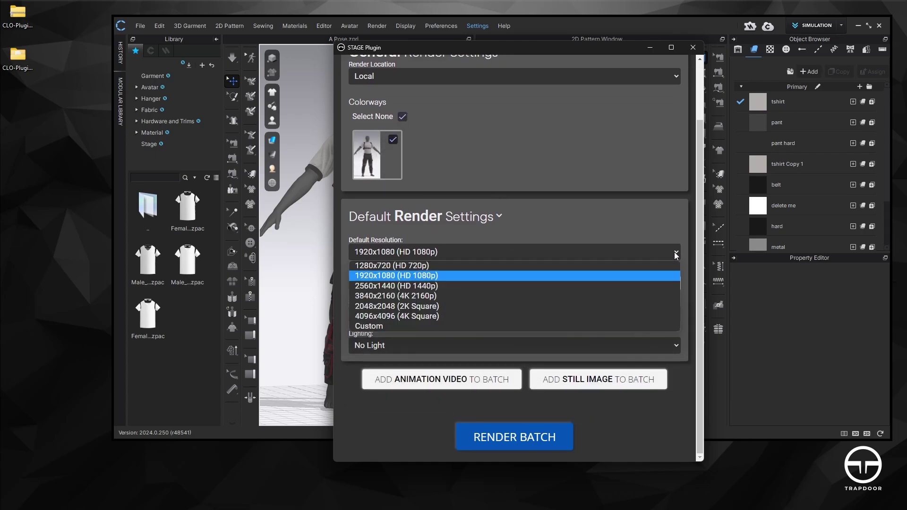
pyautogui.click(387, 326)
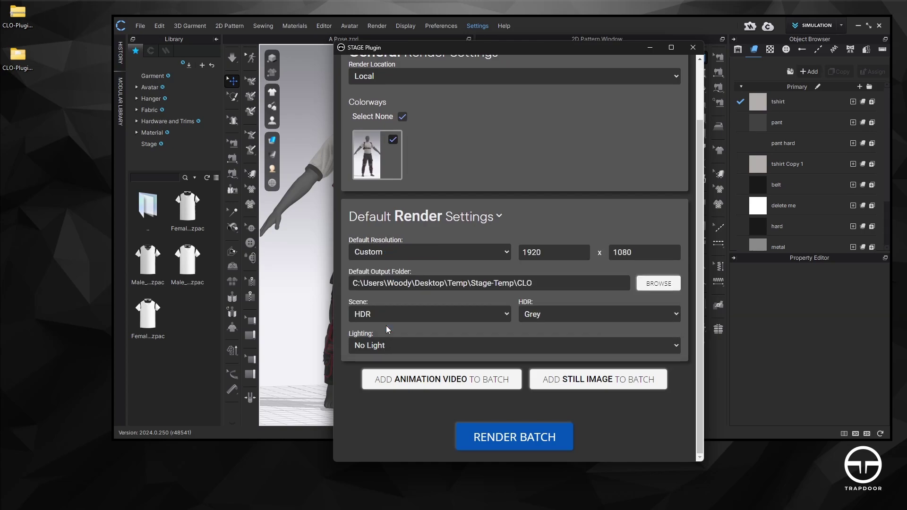
pyautogui.write('1500')
pyautogui.press('Tab')
pyautogui.write('1500')
# Choose the Sweep scene and 3 Point lighting
pyautogui.click(506, 314)
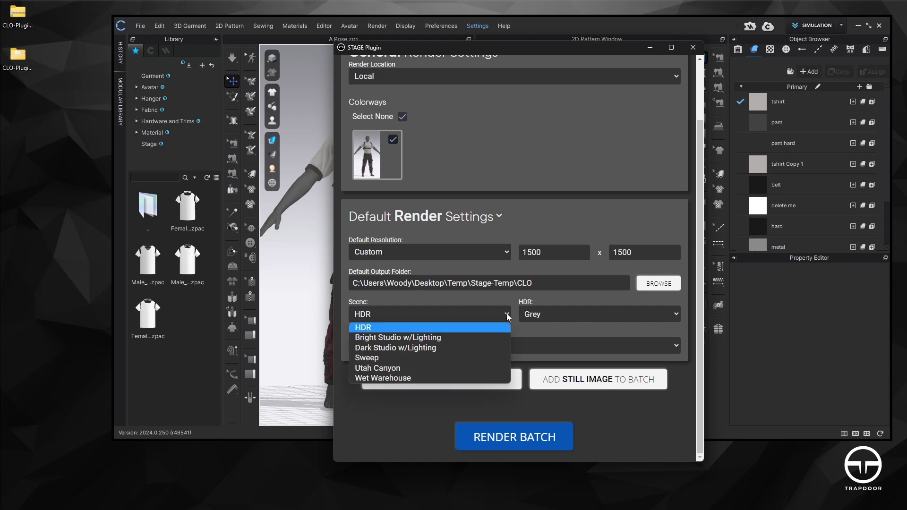
pyautogui.click(409, 358)
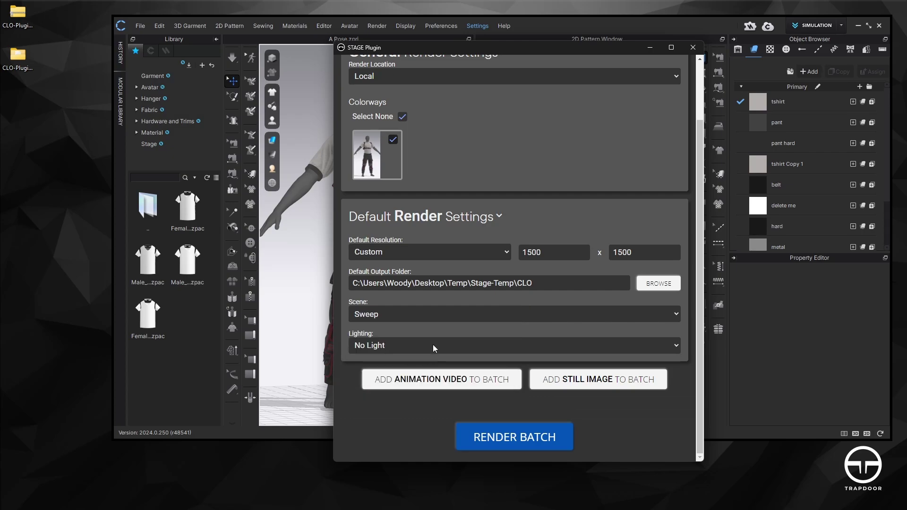
pyautogui.click(442, 347)
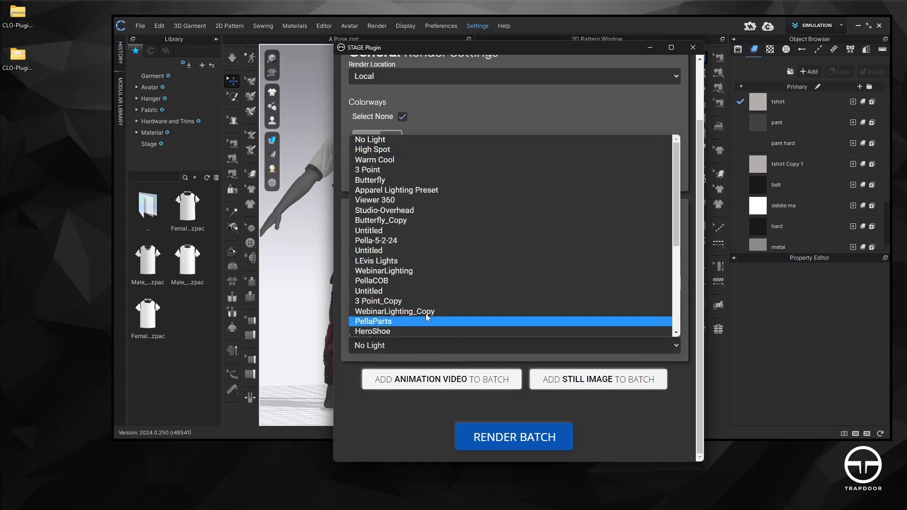
pyautogui.click(401, 169)
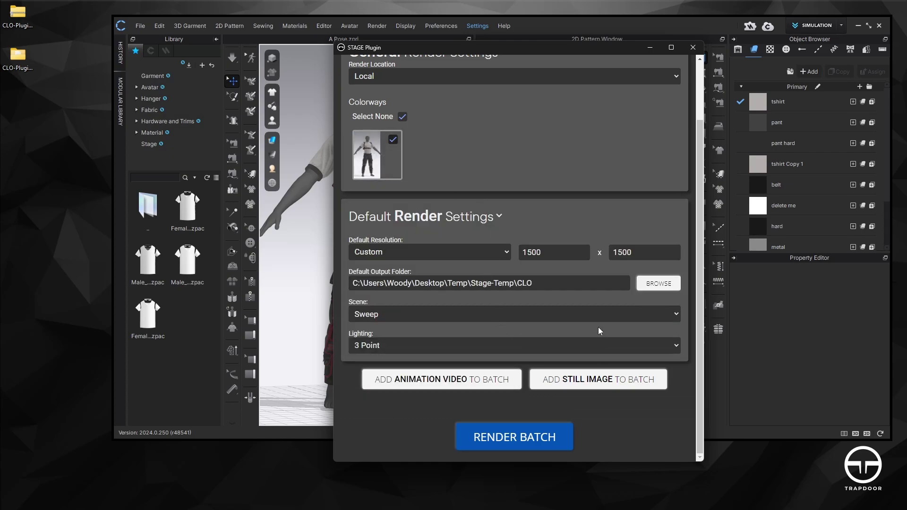
# Add a still image entry to the render batch
pyautogui.click(598, 380)
pyautogui.scroll(-4, 599, 342)
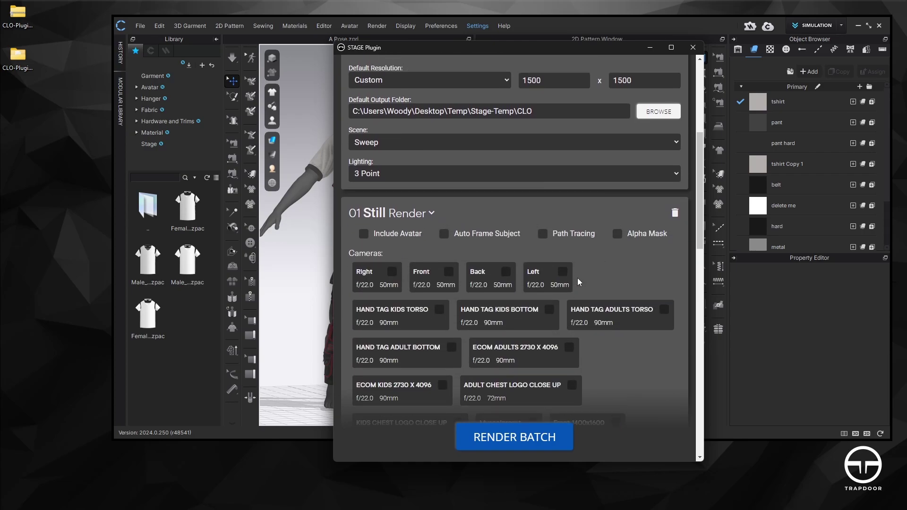
pyautogui.scroll(1, 580, 282)
pyautogui.scroll(-10, 606, 358)
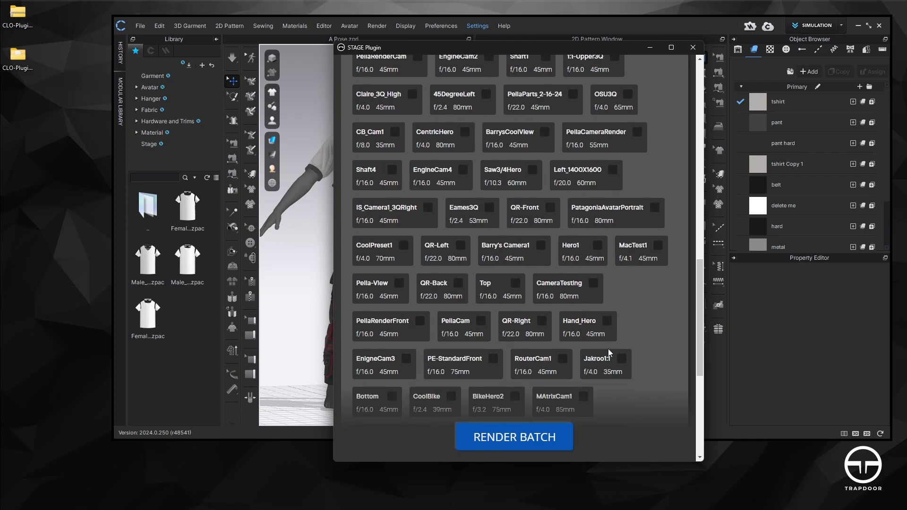
pyautogui.scroll(10, 608, 348)
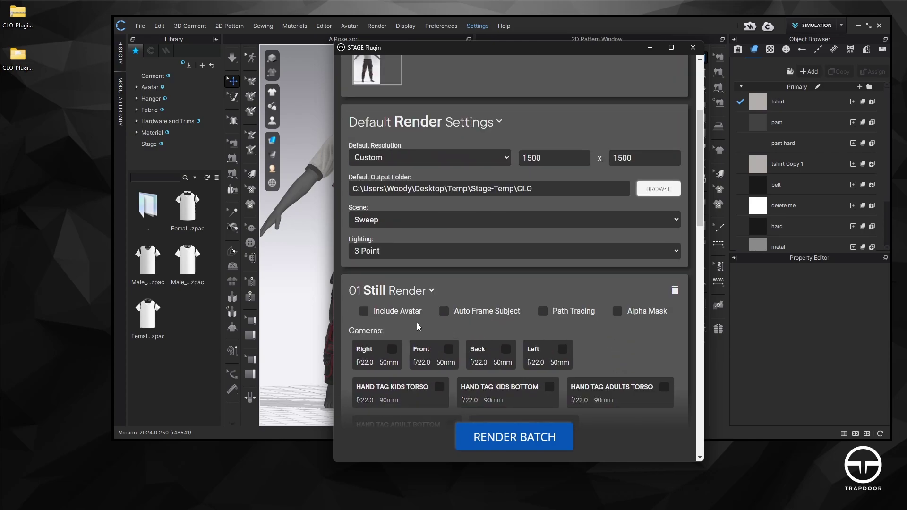
# Tick Right, Front, Back and Left cameras plus Auto Frame Subject, then render the batch
pyautogui.click(392, 349)
pyautogui.click(449, 349)
pyautogui.click(505, 349)
pyautogui.click(562, 350)
pyautogui.click(444, 311)
pyautogui.click(543, 442)
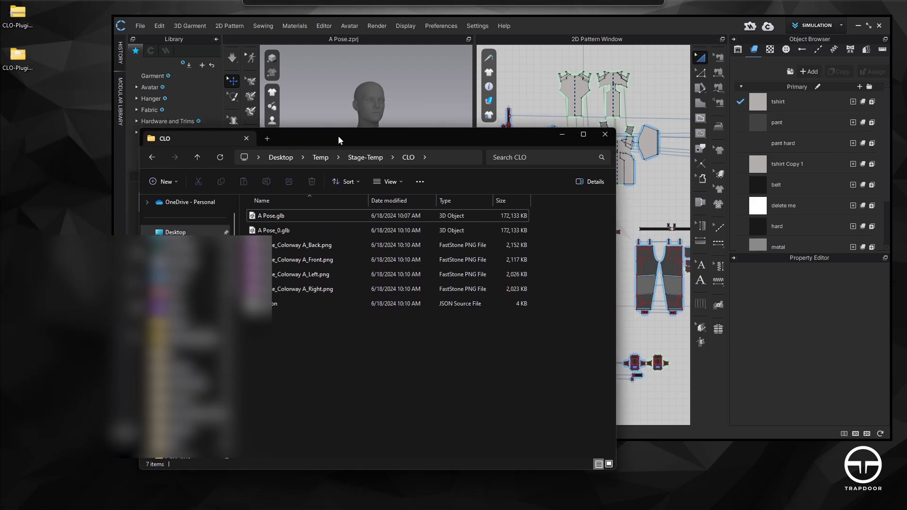
# View the Stage-Temp CLO folder as Large icons and inspect the A Pose GLB files and PNG renders
pyautogui.moveTo(339, 135); pyautogui.dragTo(387, 126)
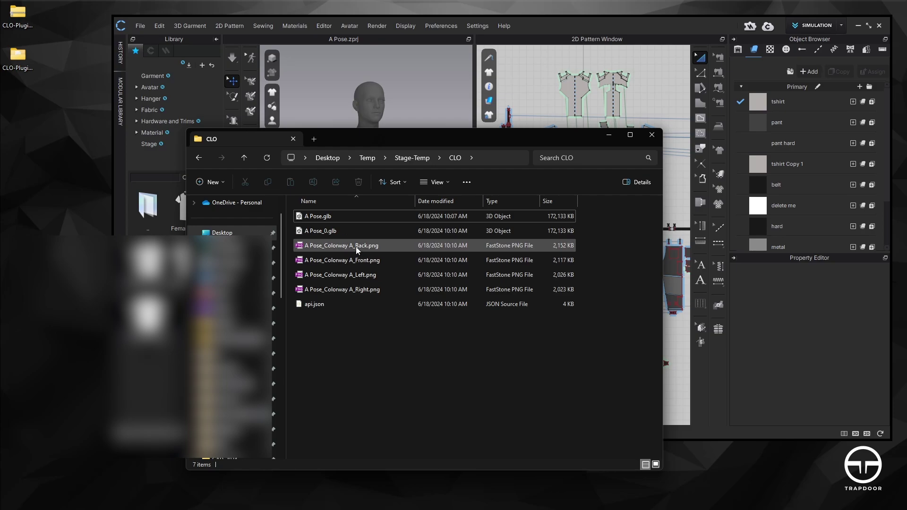
pyautogui.click(658, 465)
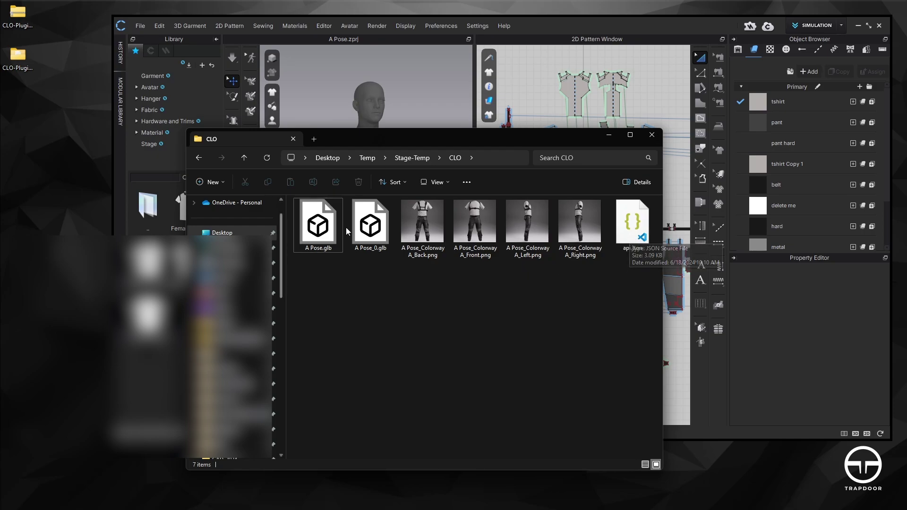
pyautogui.click(319, 239)
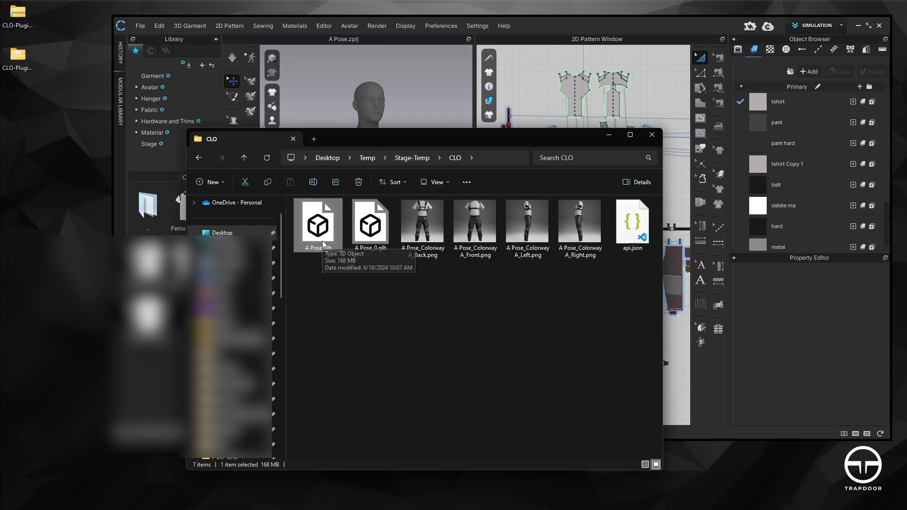
pyautogui.click(368, 251)
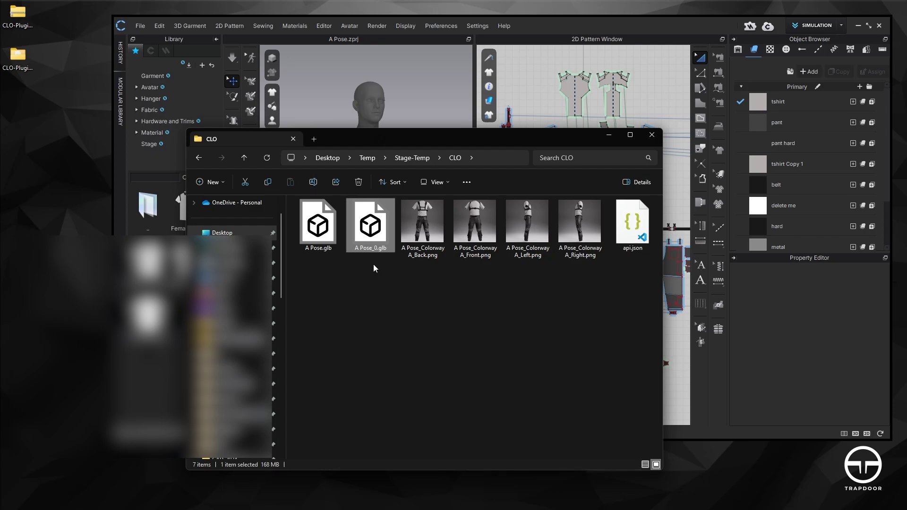
pyautogui.click(352, 275)
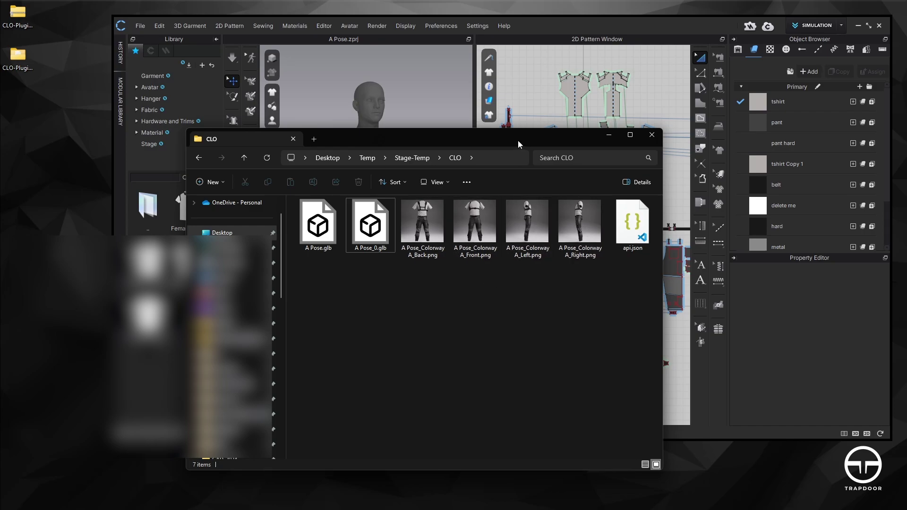
pyautogui.click(610, 137)
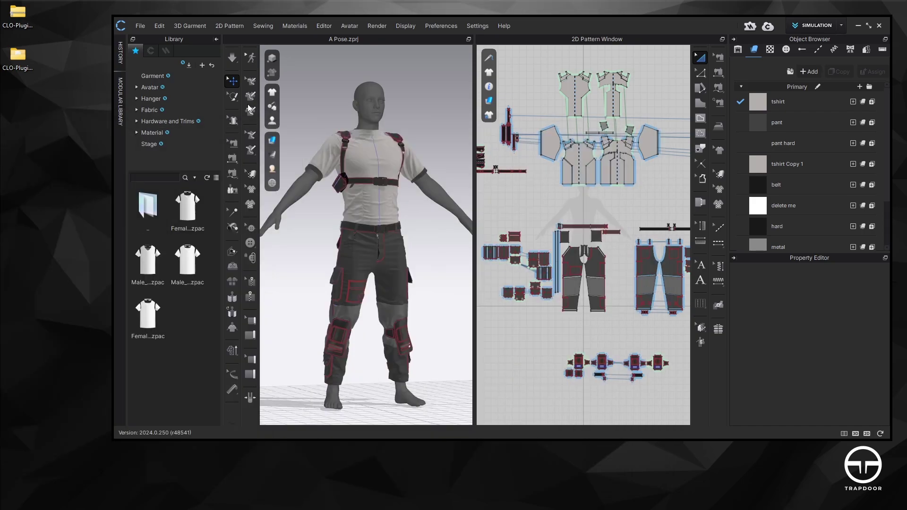